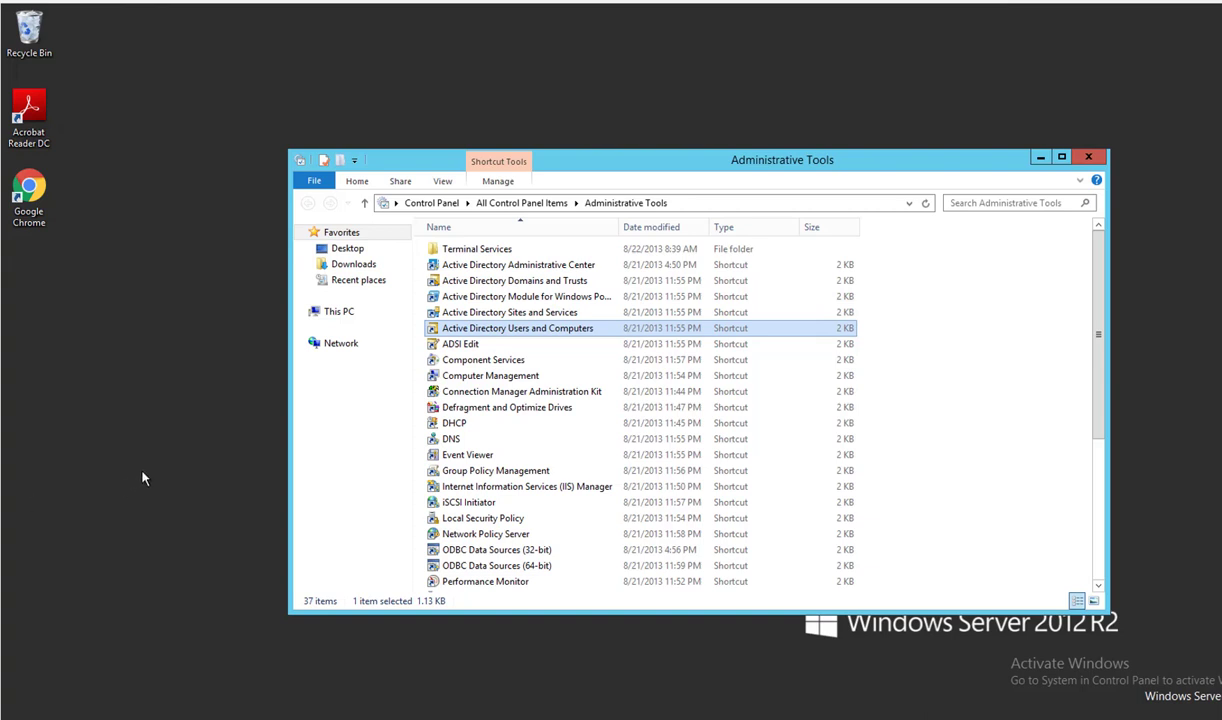
Step: Show Server Manager's DHCP page listing its single online server, with the Tools menu open
left_click(143, 478)
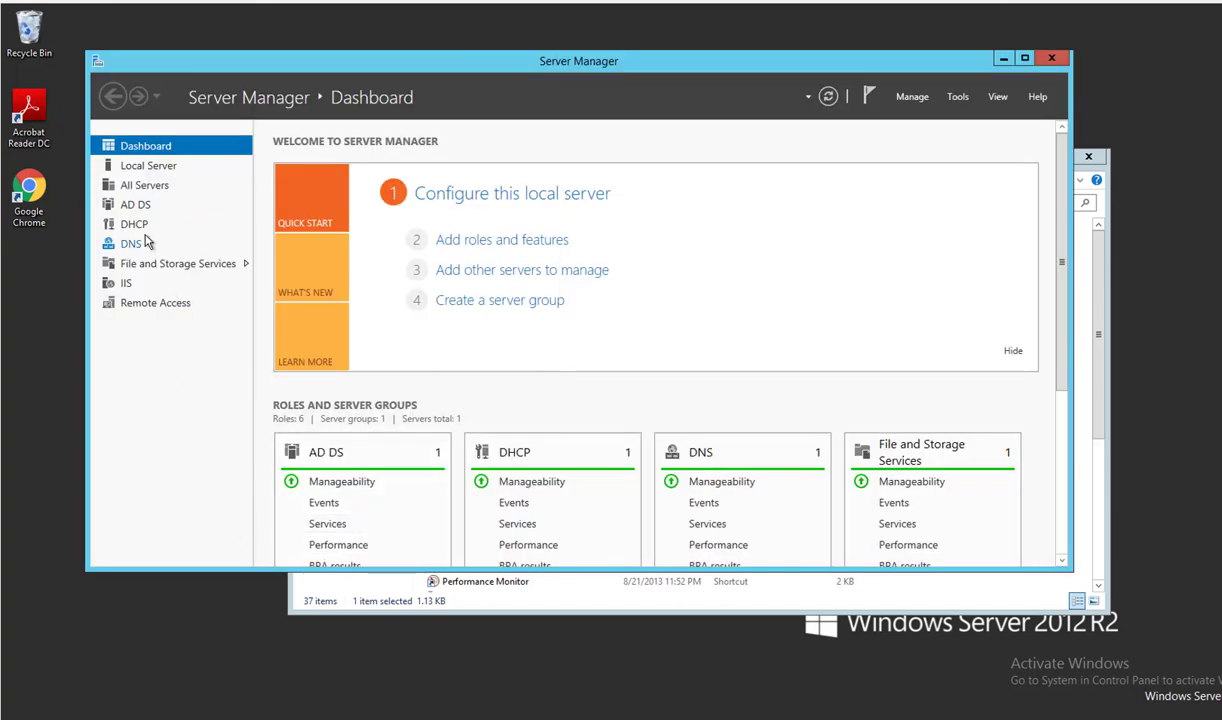
left_click(134, 224)
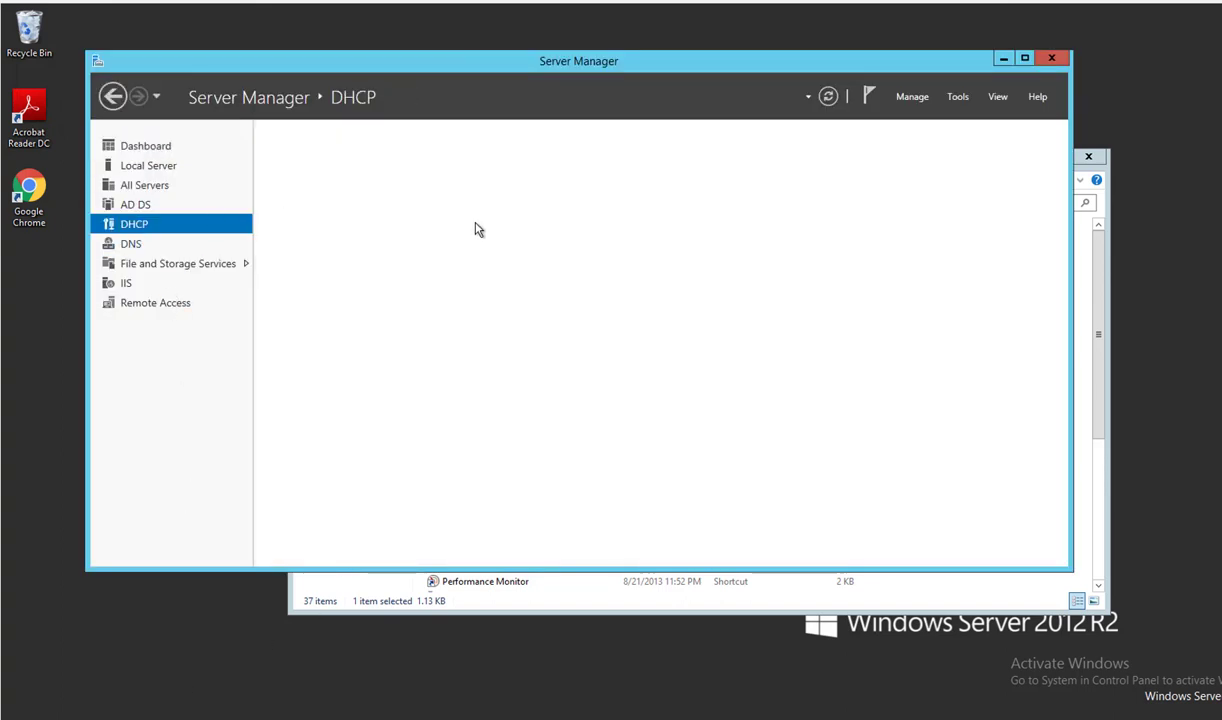
left_click(964, 104)
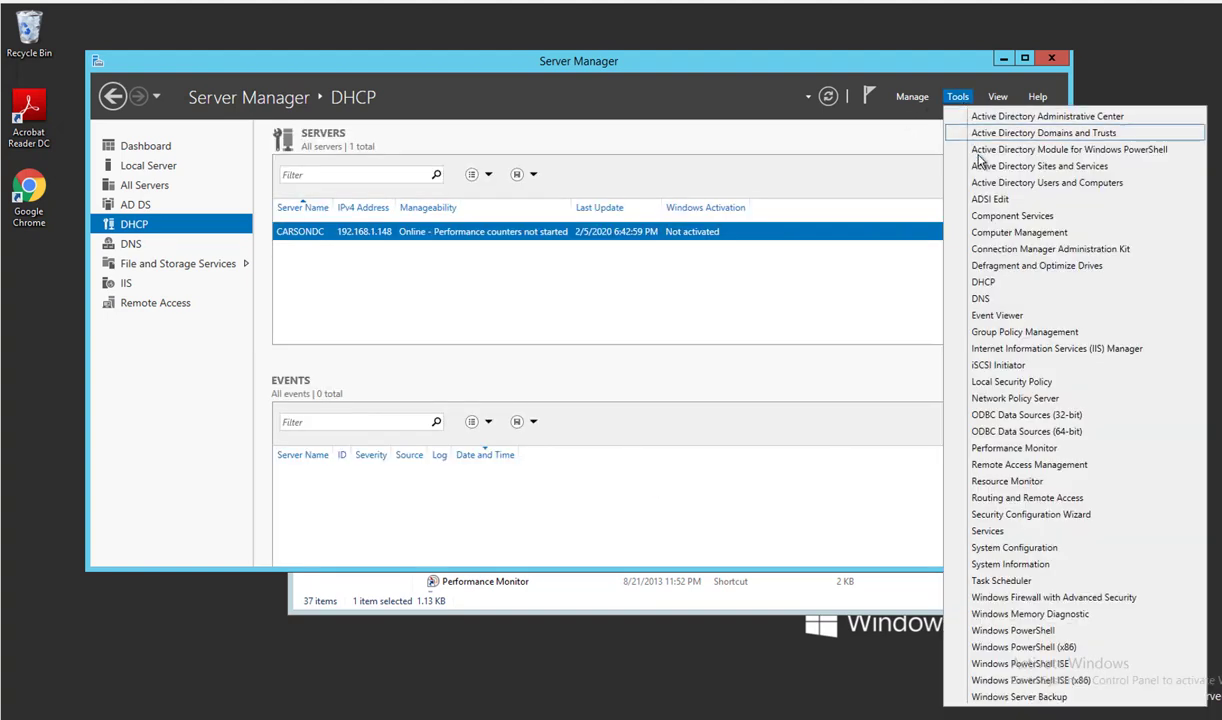
Step: Open the DHCP console maximized and expand carsondc.carsoncloud.local > IPv4 > Scope [192.168.1.0]
left_click(985, 282)
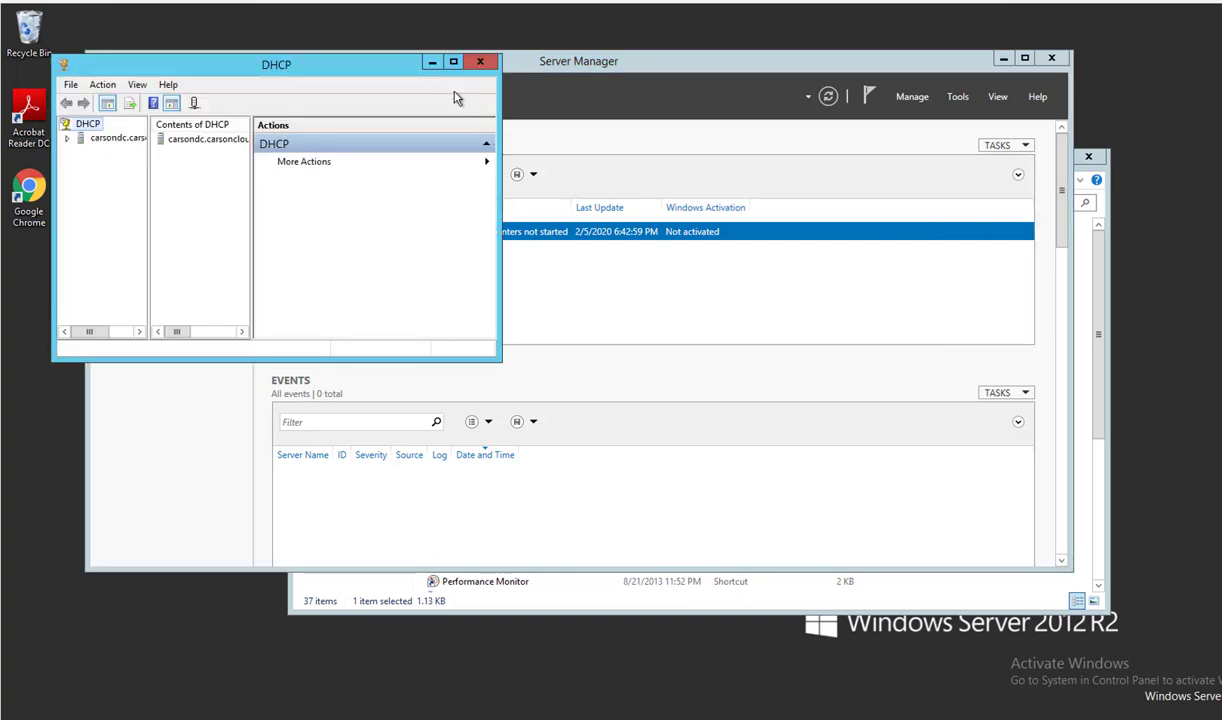
left_click(452, 64)
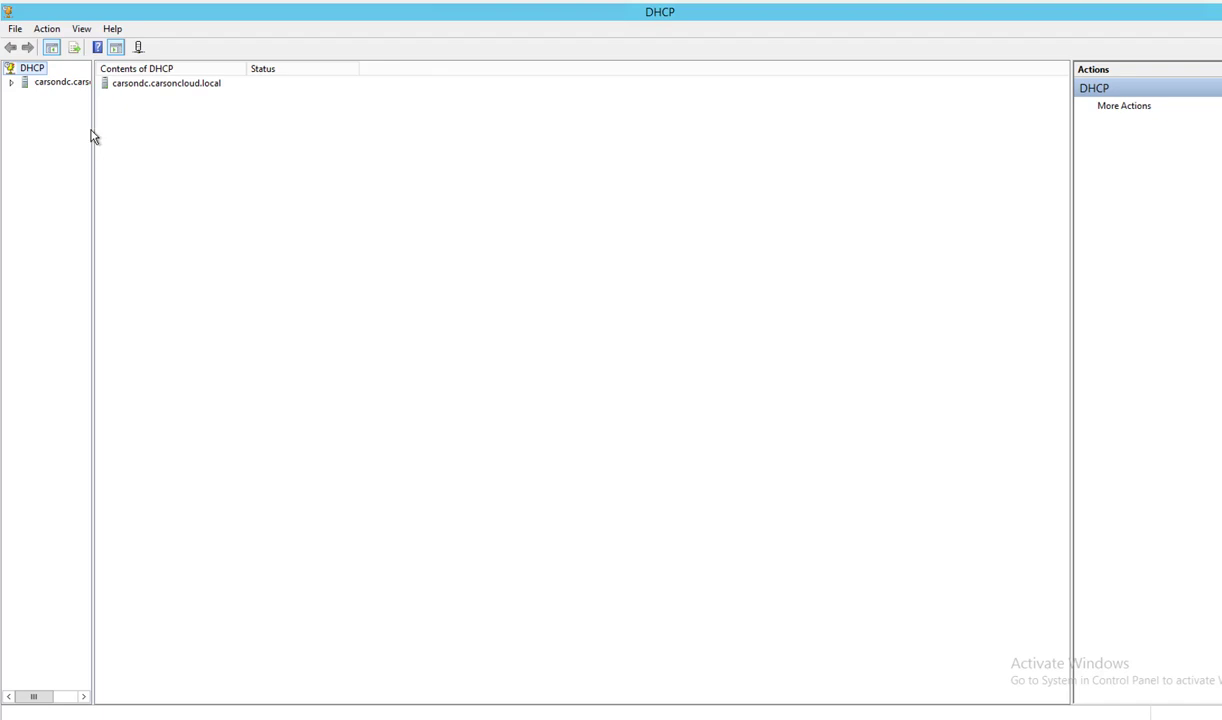
left_click_drag(92, 131, 218, 160)
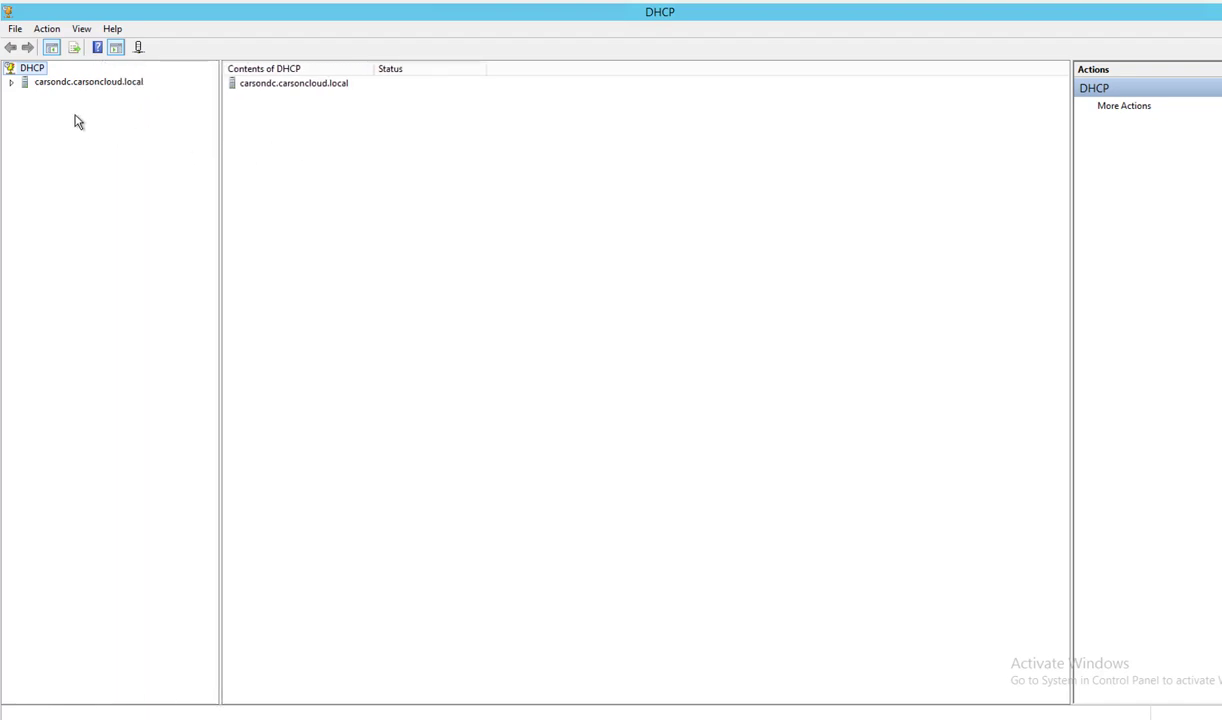
left_click(50, 87)
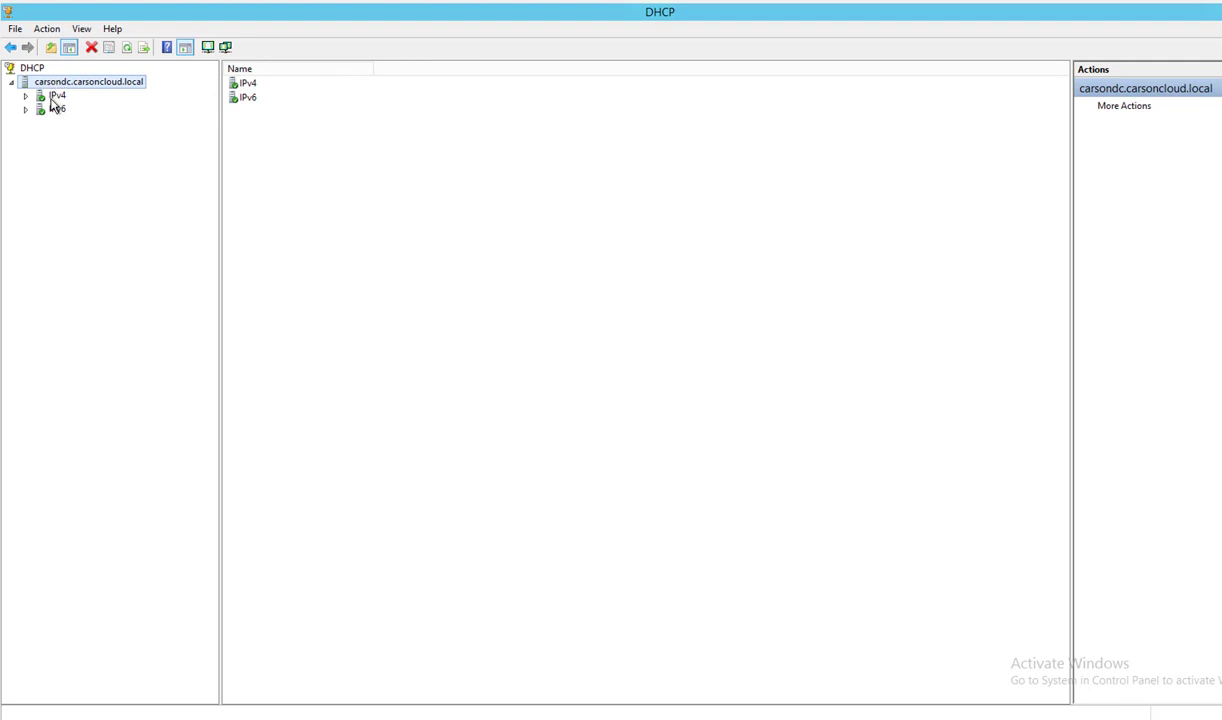
left_click(57, 96)
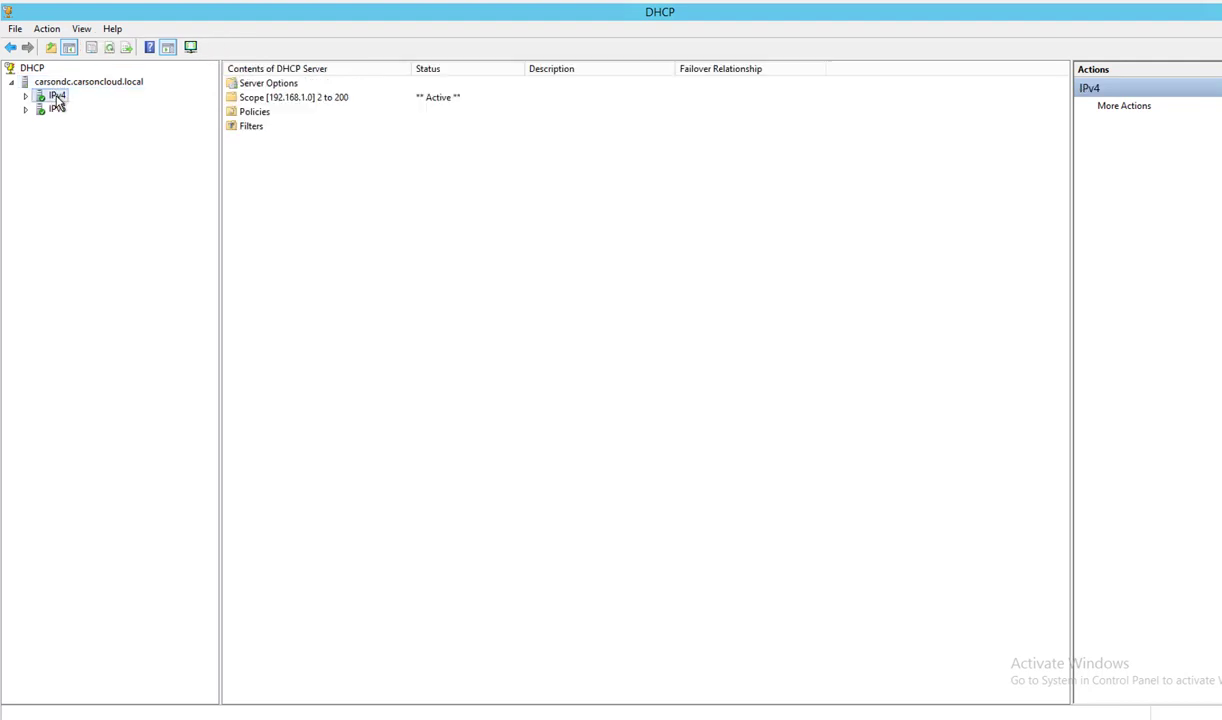
left_click(30, 110)
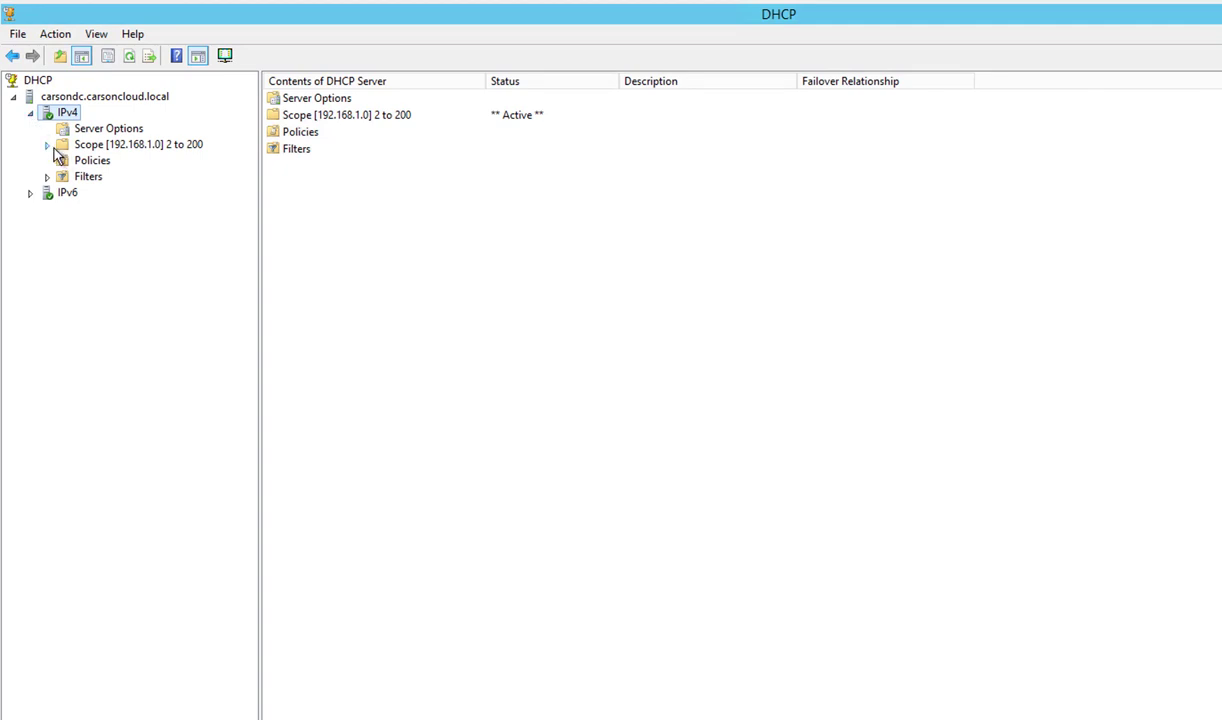
double_click(130, 146)
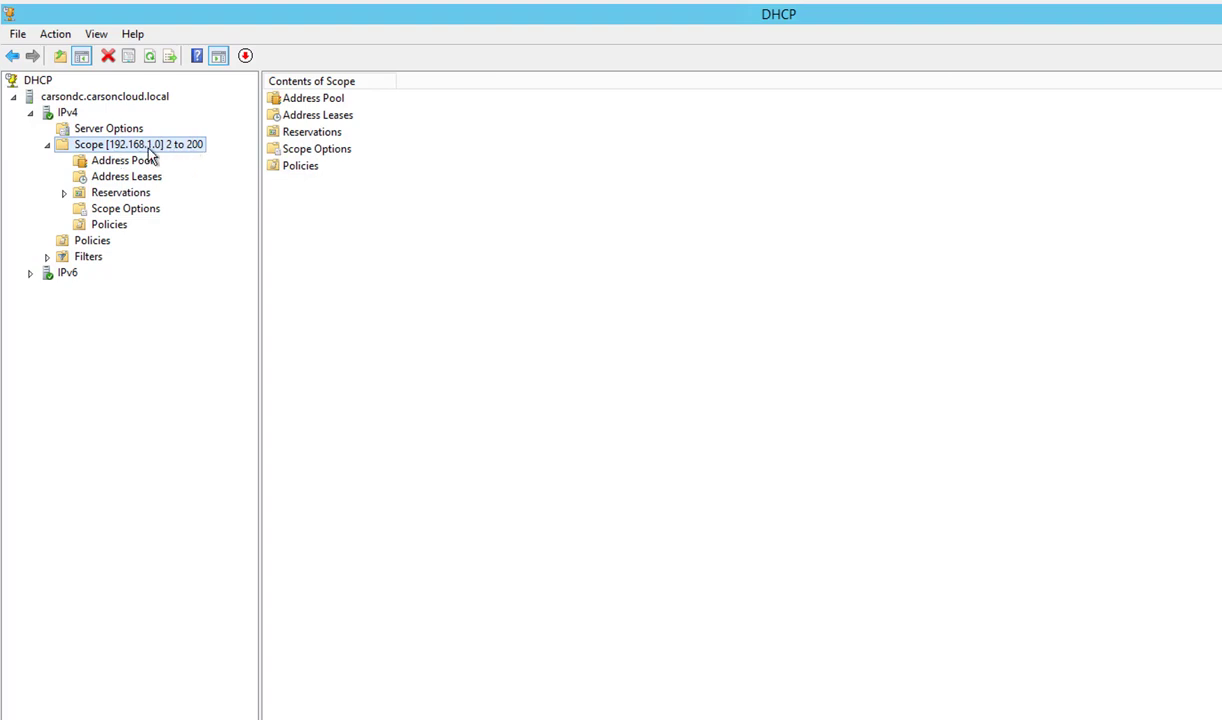
Step: Open Configure Options for the 192.168.1.0 scope's Scope Options
left_click(126, 210)
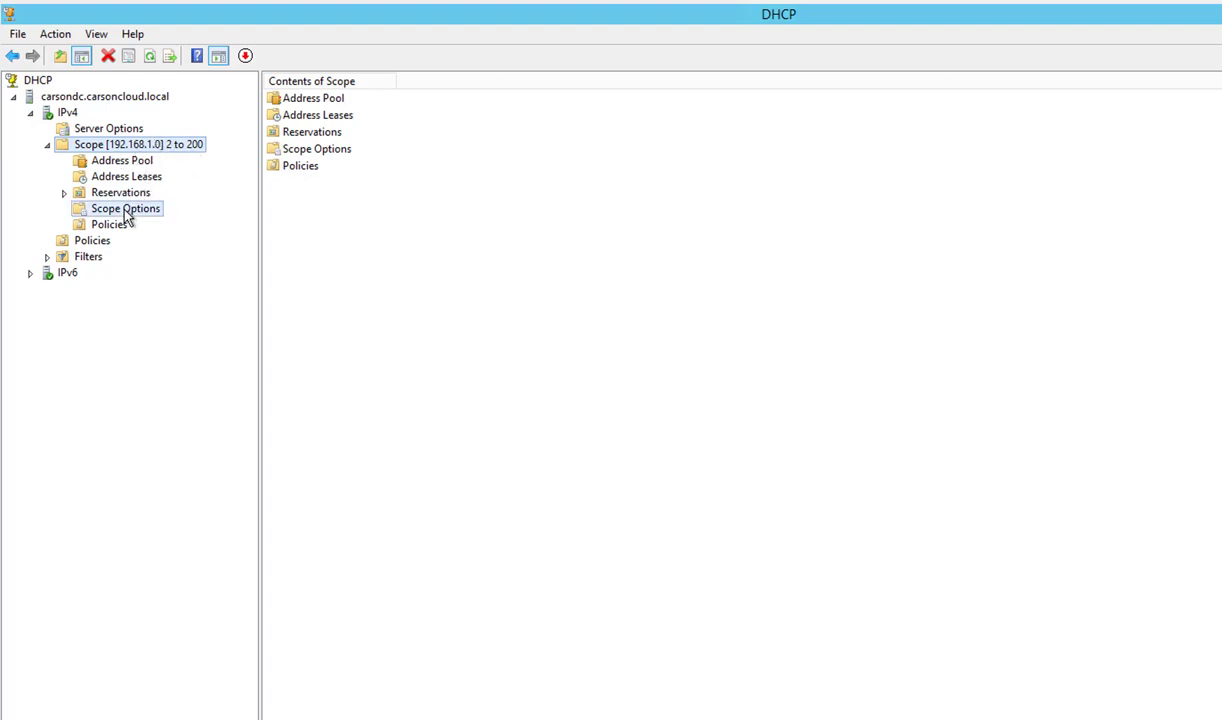
right_click(127, 218)
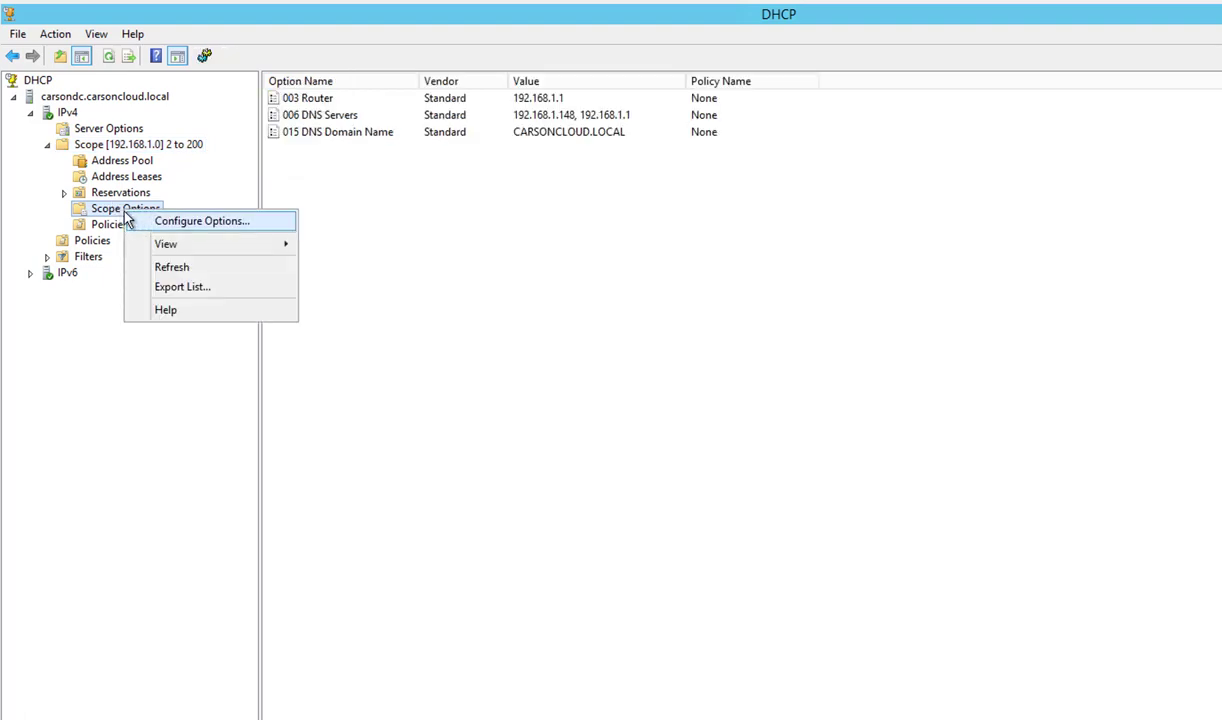
left_click(195, 222)
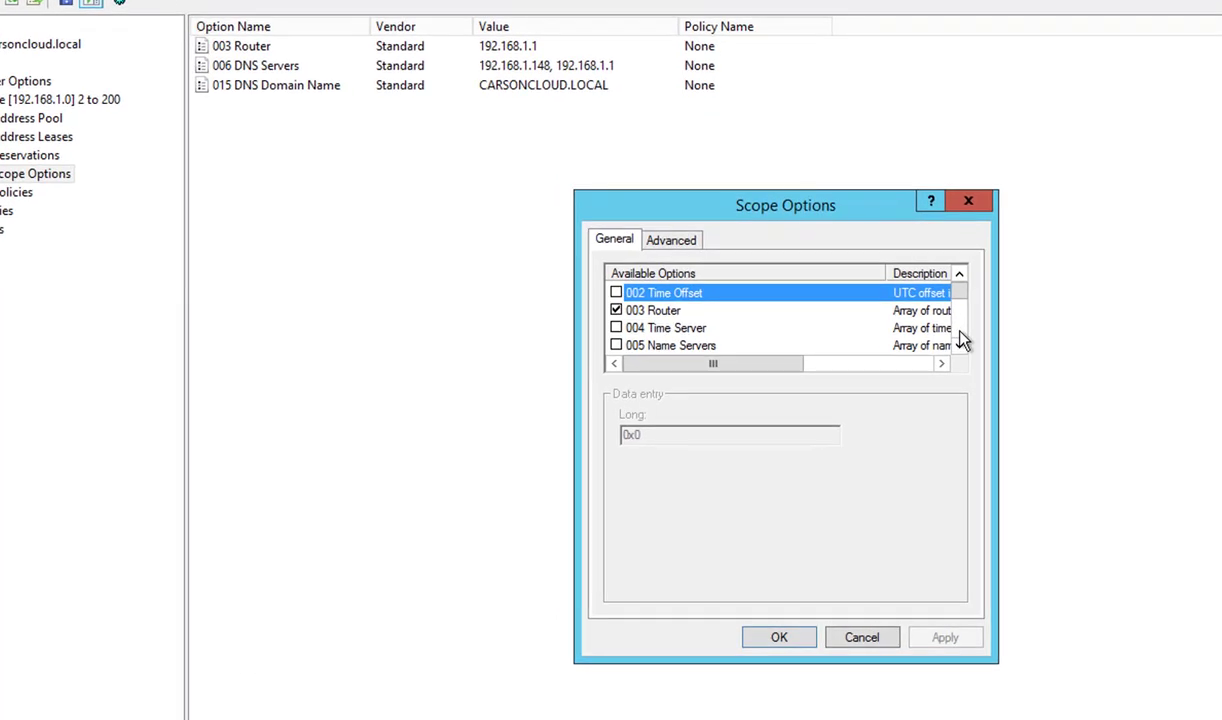
Step: Scroll the available options to 065–068 and tick 066 Boot Server Host Name
left_click(962, 340)
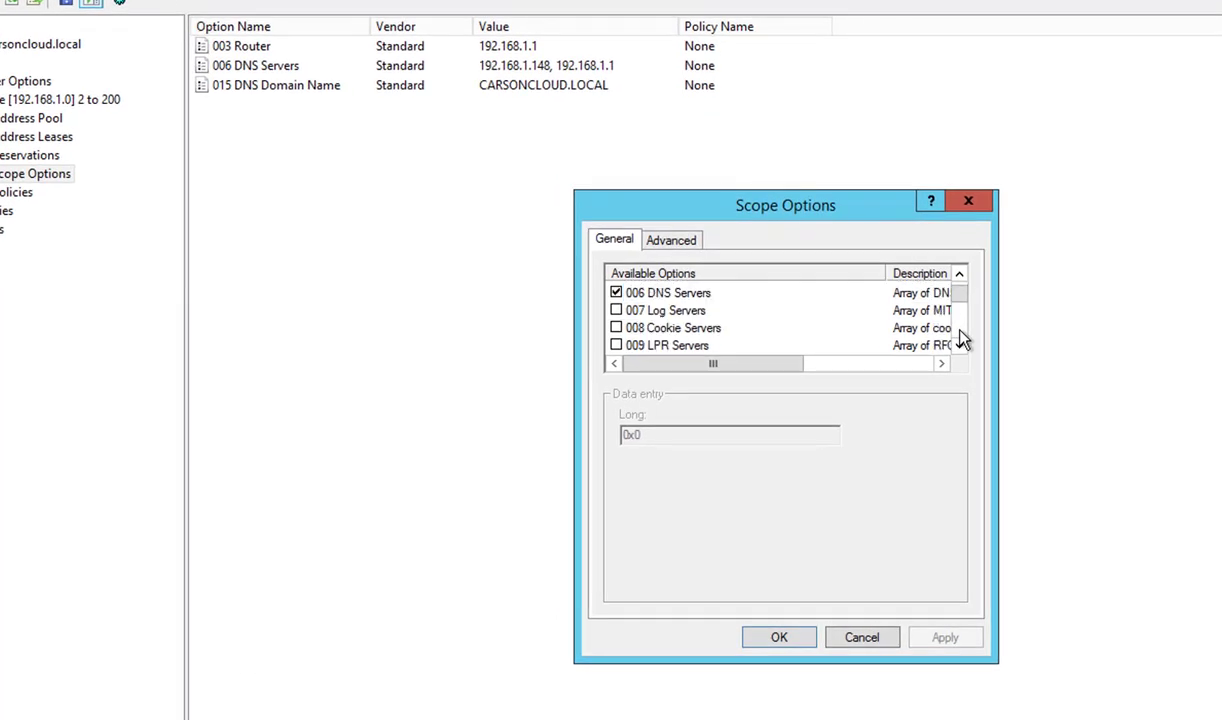
left_click(962, 340)
left_click(962, 340)
left_click(962, 340)
left_click(962, 340)
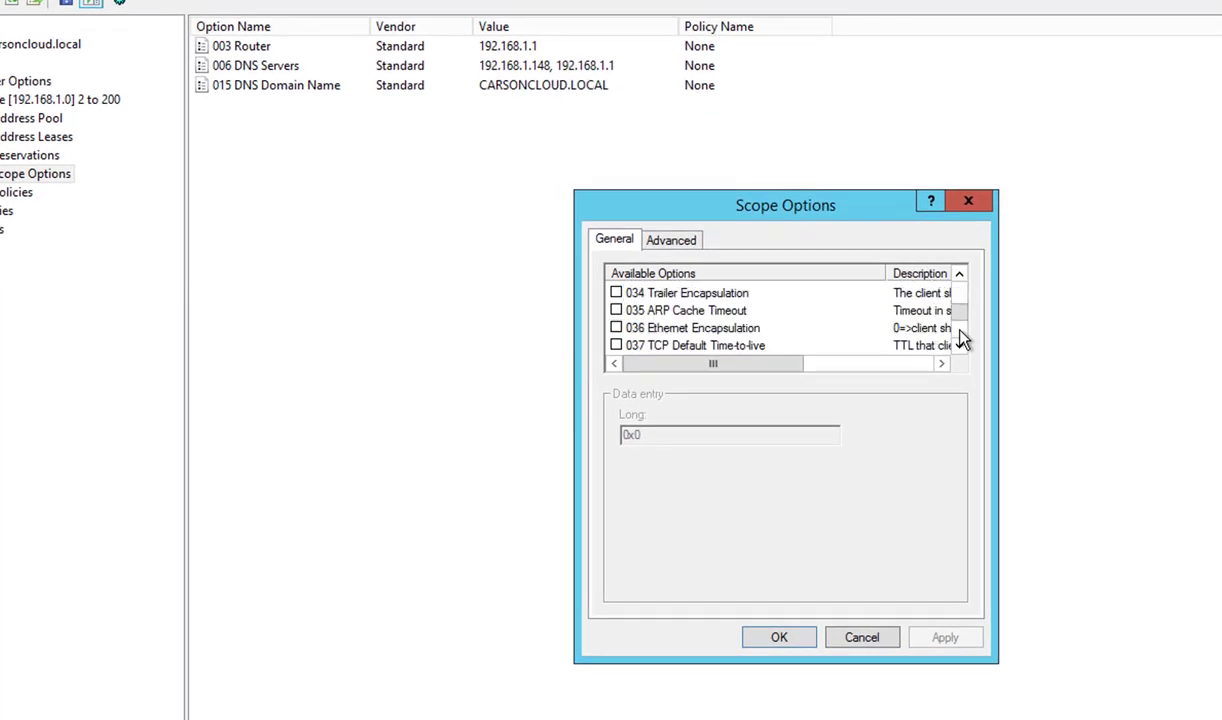
left_click(962, 340)
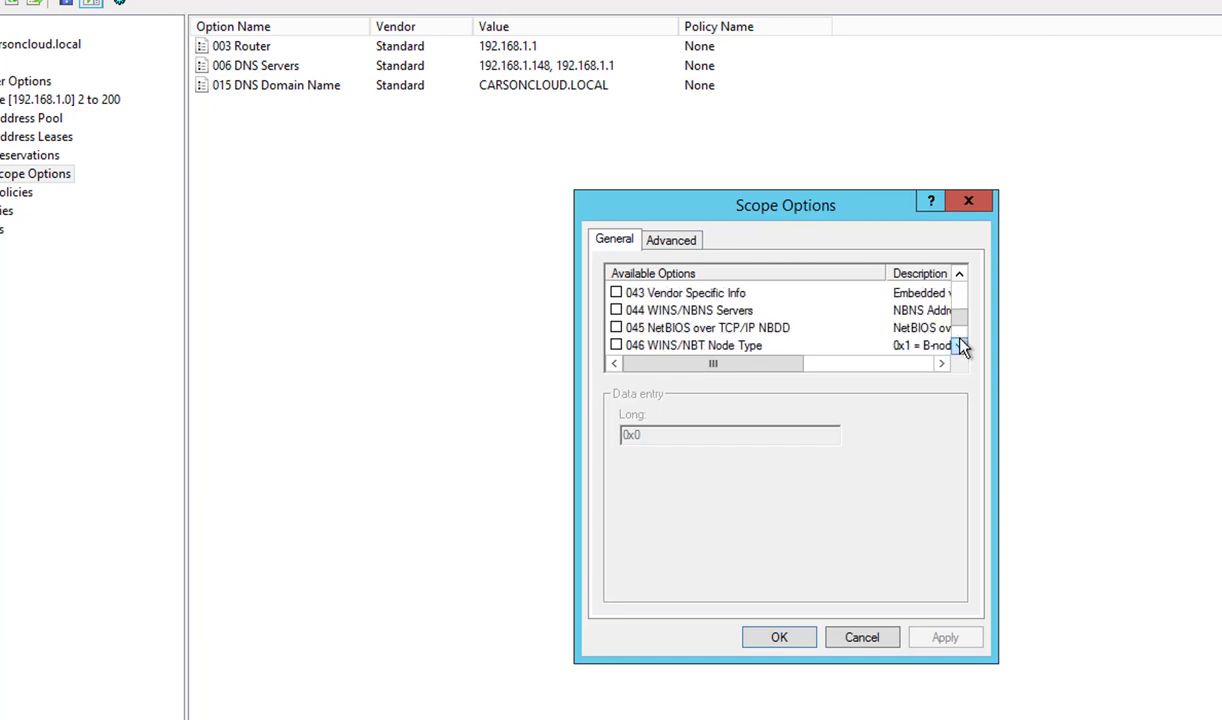
left_click(960, 346)
double_click(960, 348)
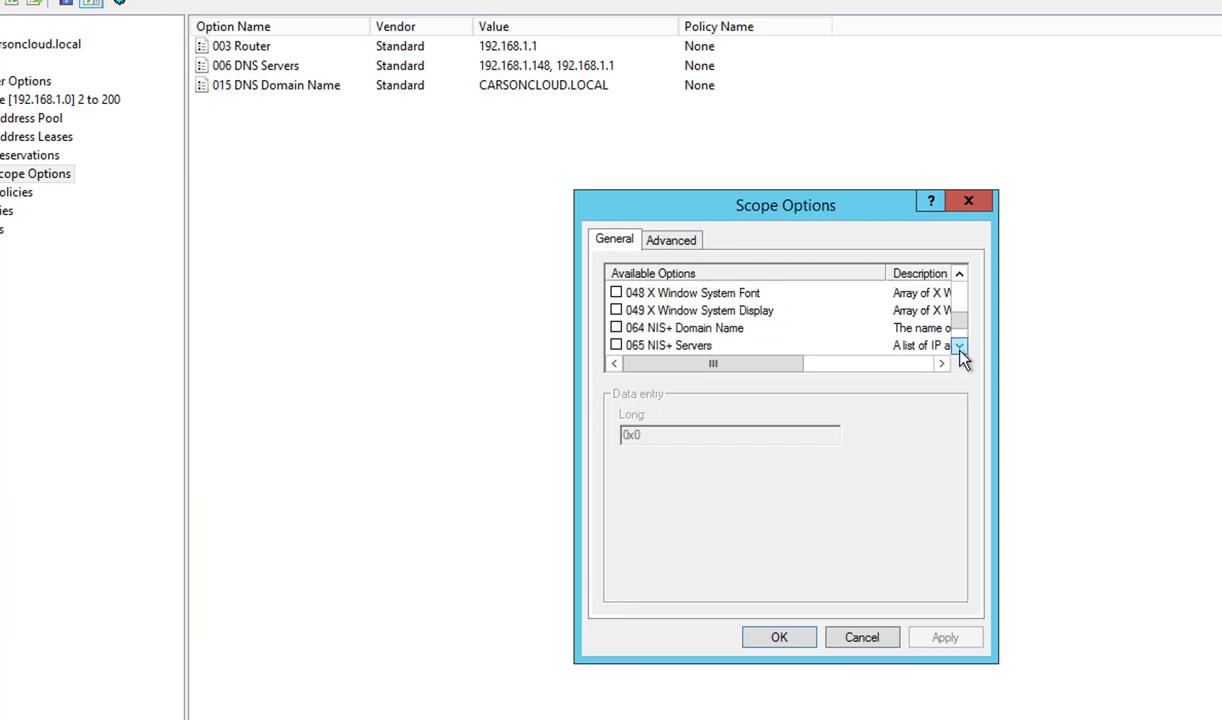
left_click(960, 348)
double_click(960, 348)
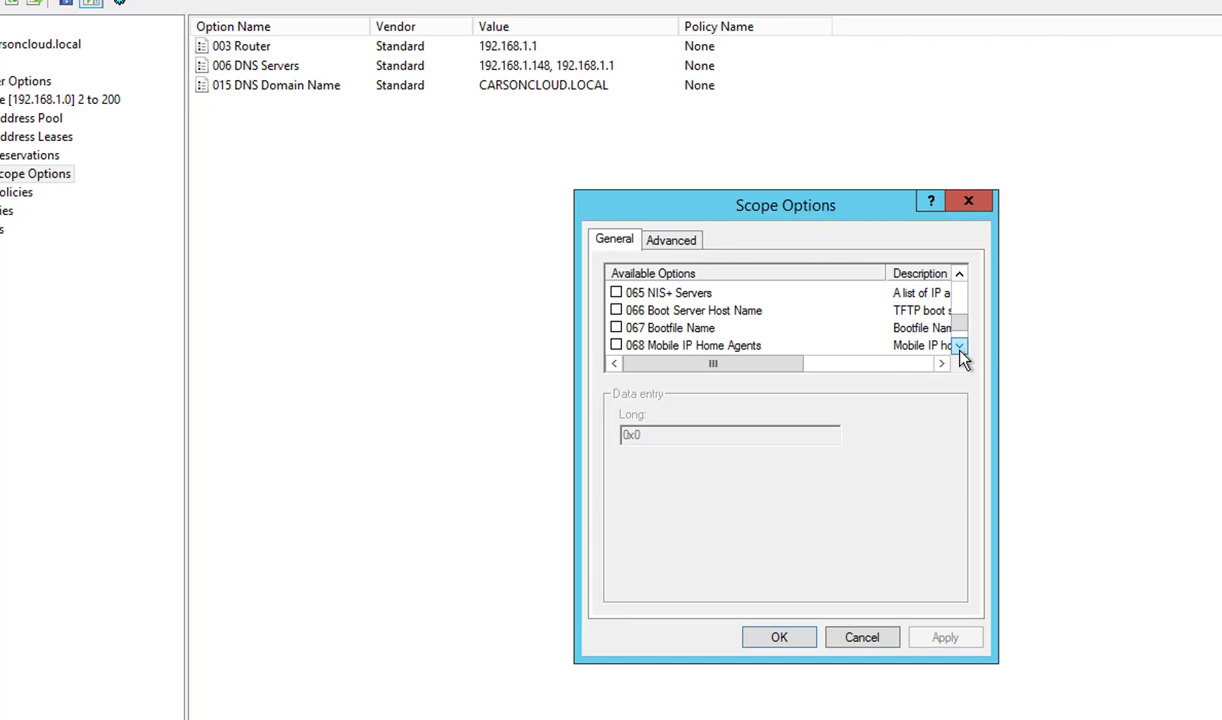
Step: Enter 192.168.1.100 as the string value for option 066 Boot Server Host Name
left_click(616, 310)
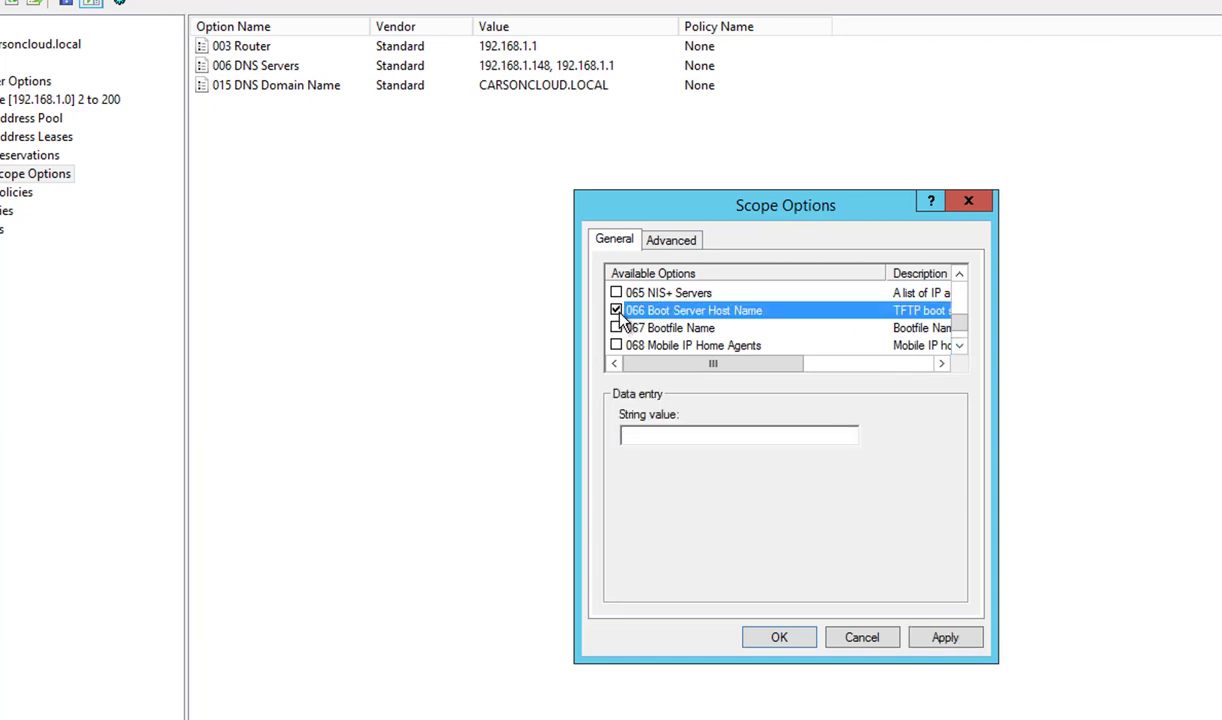
left_click(628, 434)
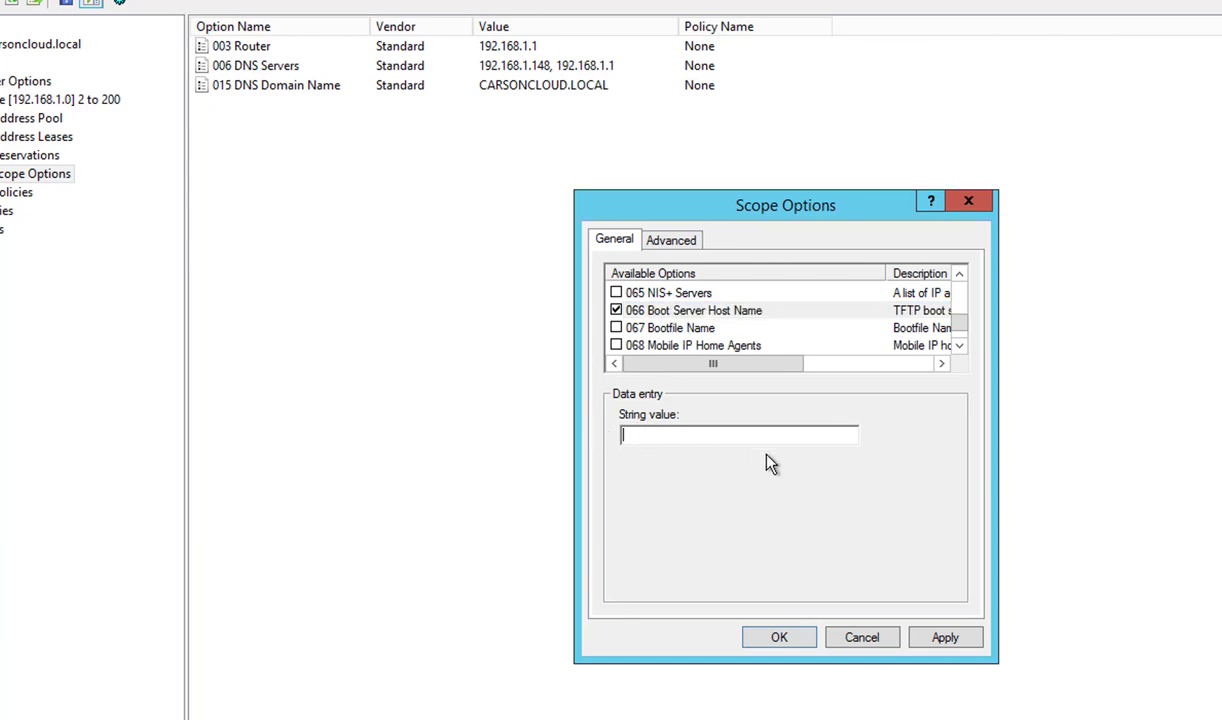
type("19")
type("2.168.1.10")
type("0")
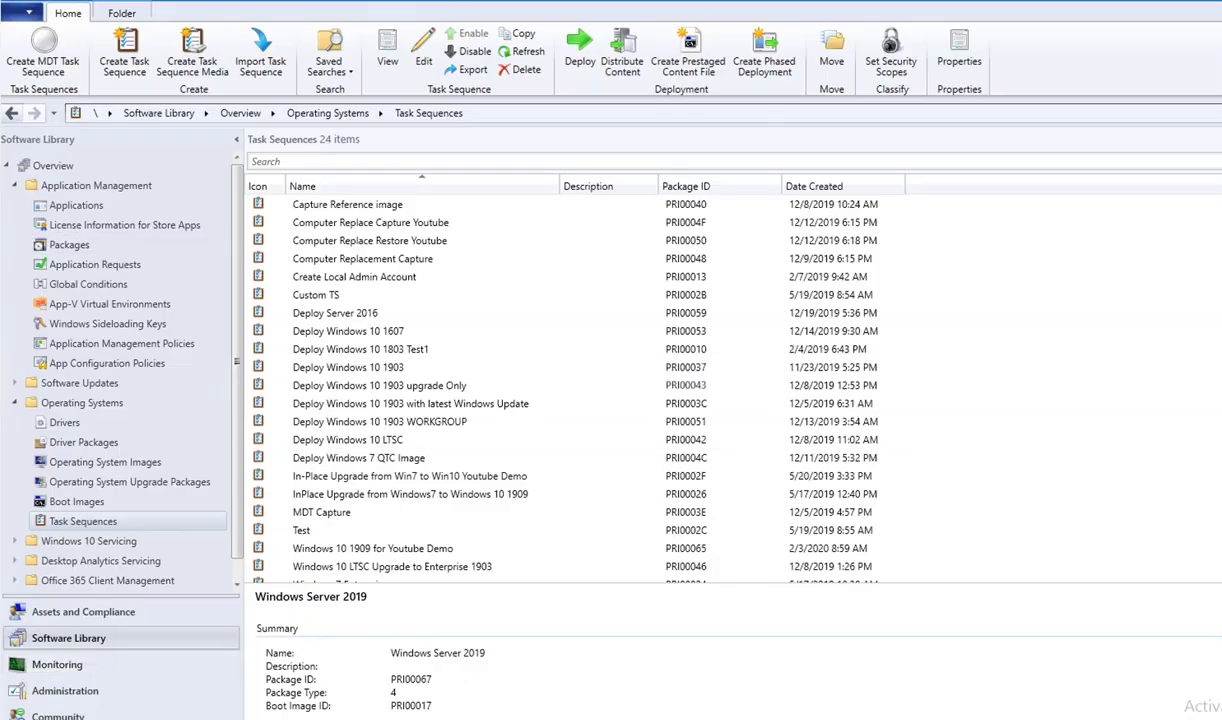
Step: Run ipconfig in a Command Prompt to confirm the server's IPv4 address is 192.168.1.100
key("super")
type("c")
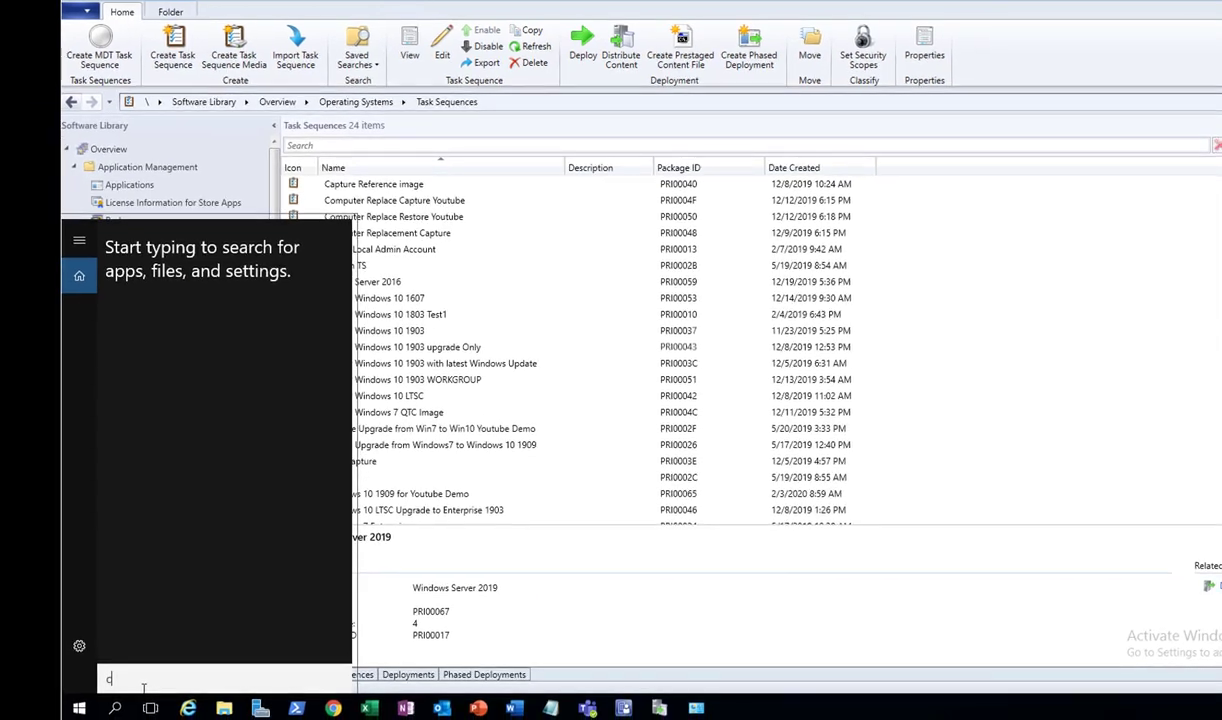
type("md")
key("Return")
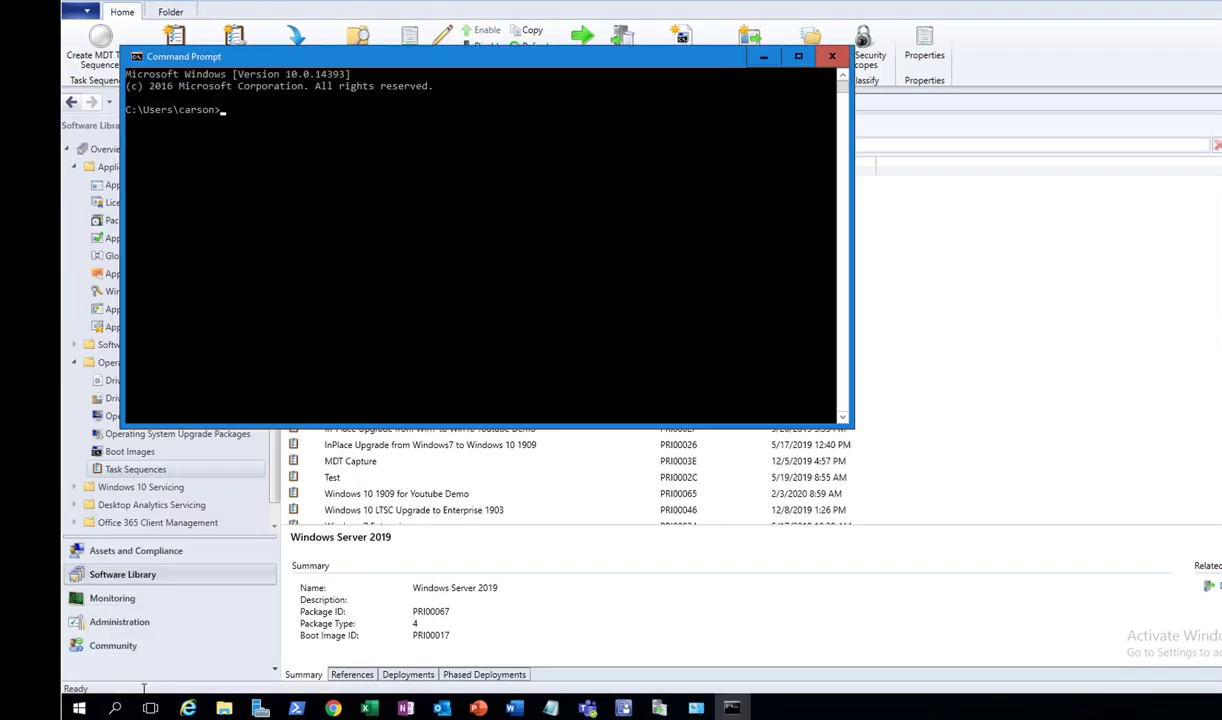
type("ipconfig")
key("Return")
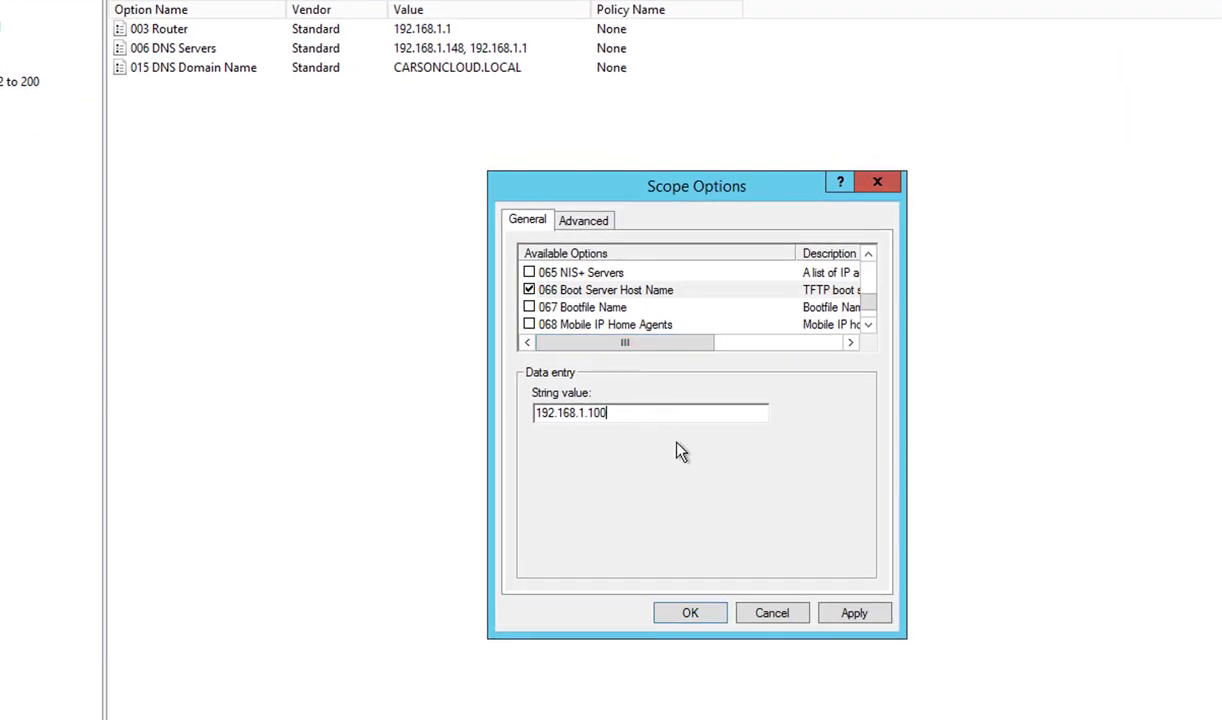
Step: Glance at the Advanced tab, then apply option 066 with value 192.168.1.100
left_click(577, 224)
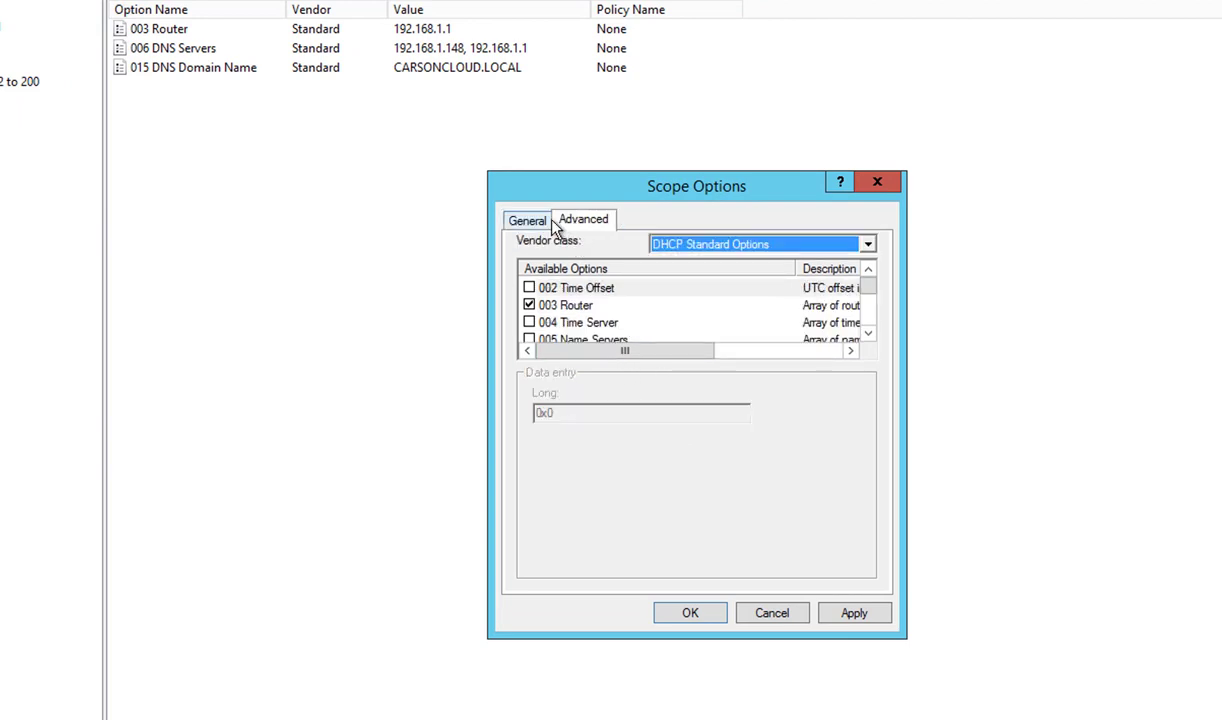
left_click(535, 220)
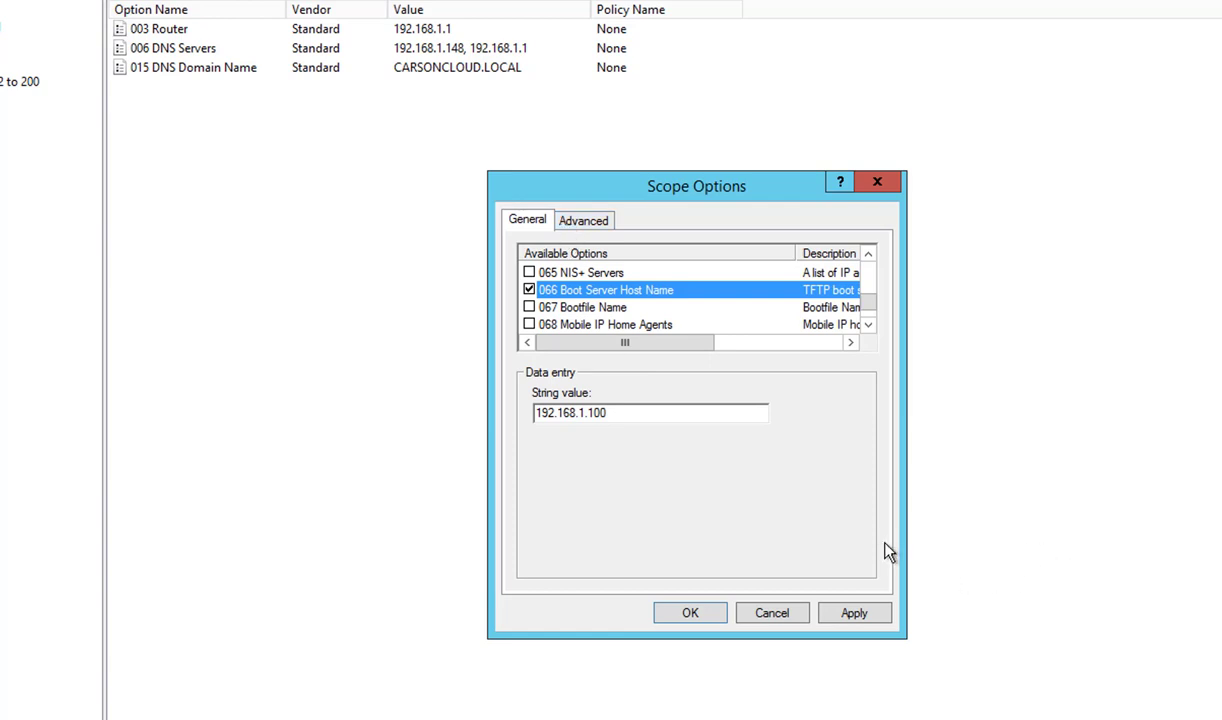
left_click(853, 614)
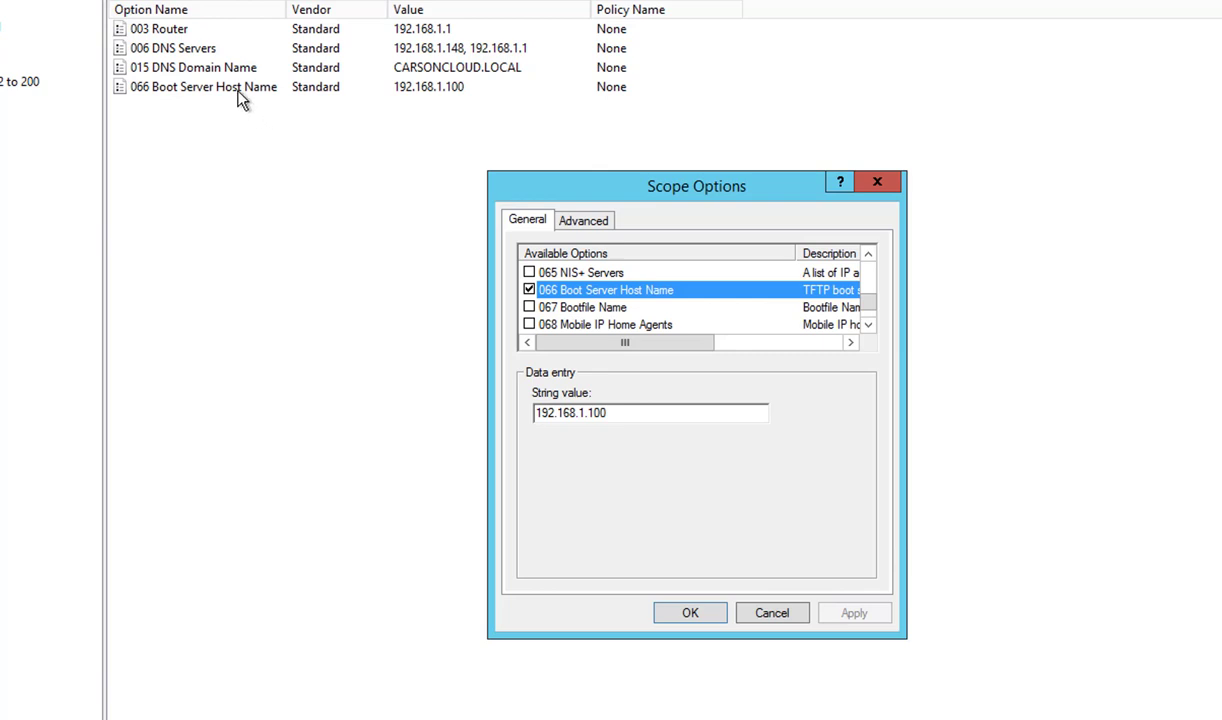
Step: Enable option 067 Bootfile Name with value Boot\x64\wdsnbp.com and apply it
left_click(530, 308)
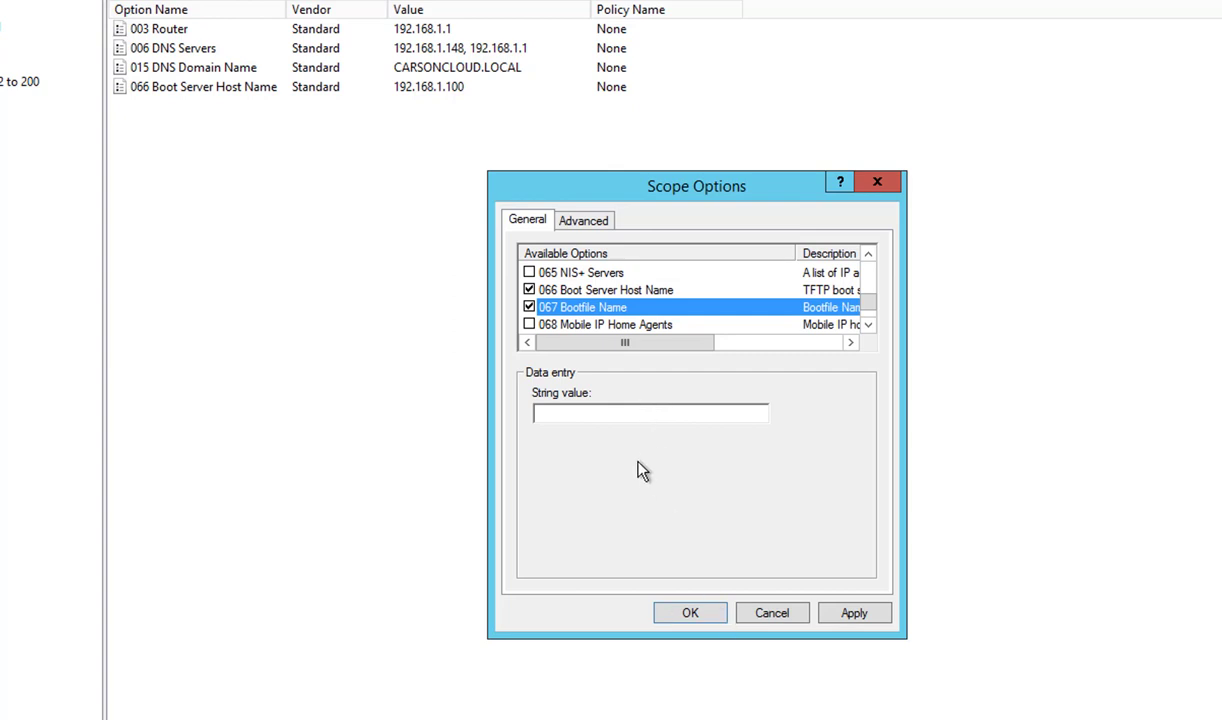
left_click(618, 417)
type("Boot")
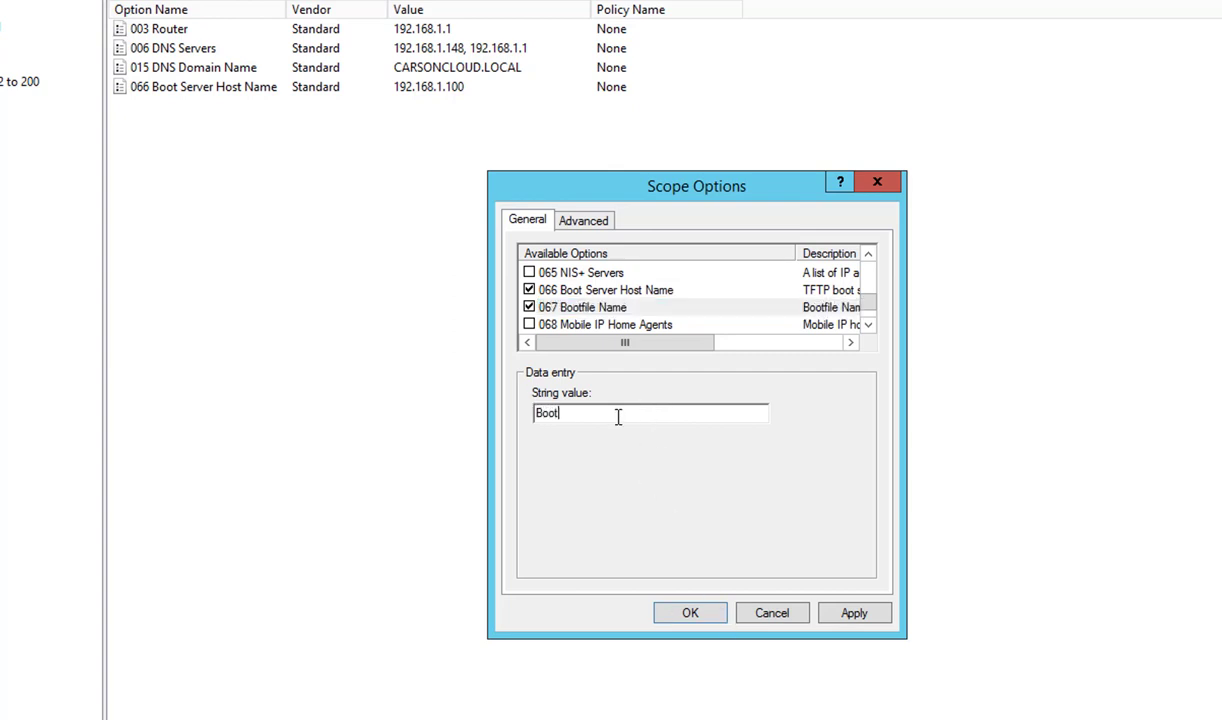
type("\\x64")
type("\\wd")
type("s")
type("n")
type("bp.com")
left_click(858, 619)
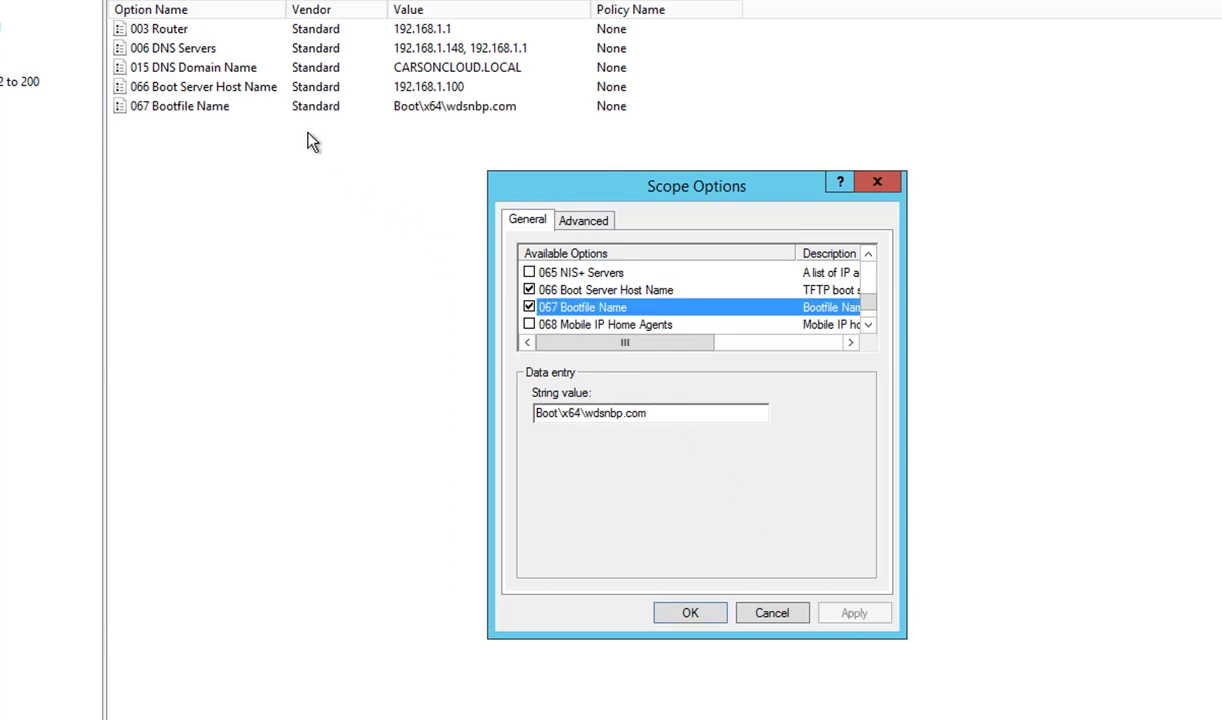
Step: Close Scope Options, then confirm PXE TEST's firmware boots from the network adapter first
left_click(694, 614)
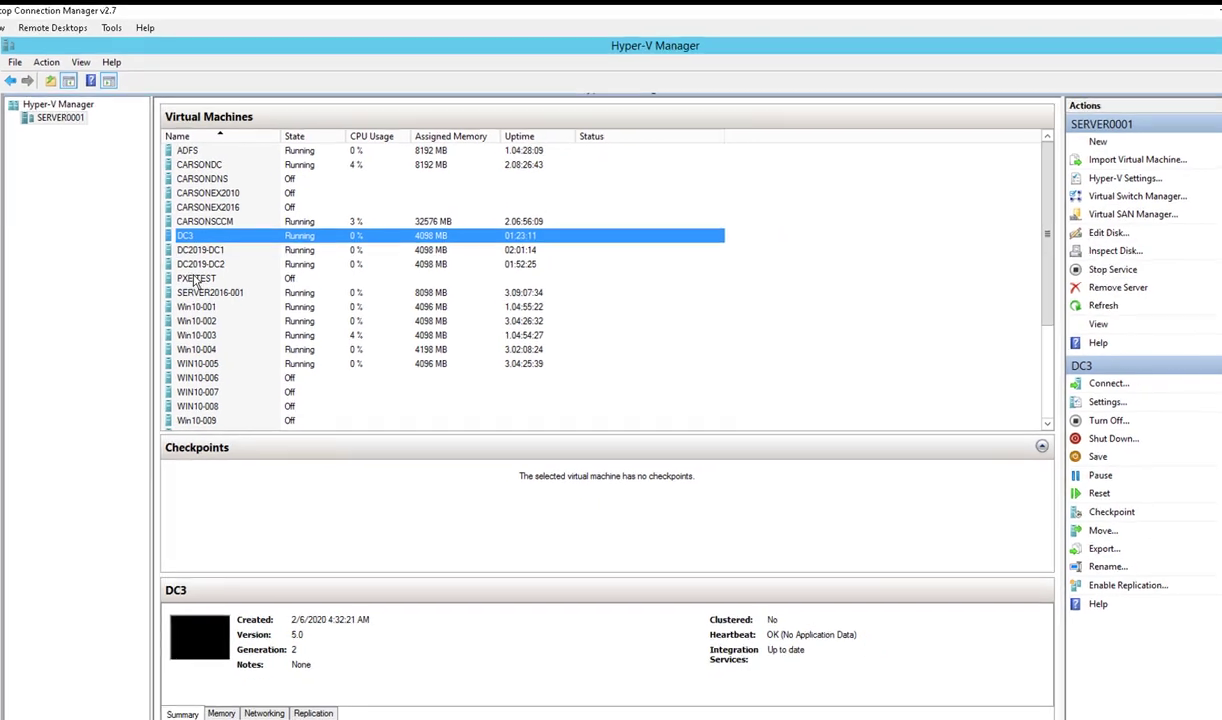
left_click(196, 279)
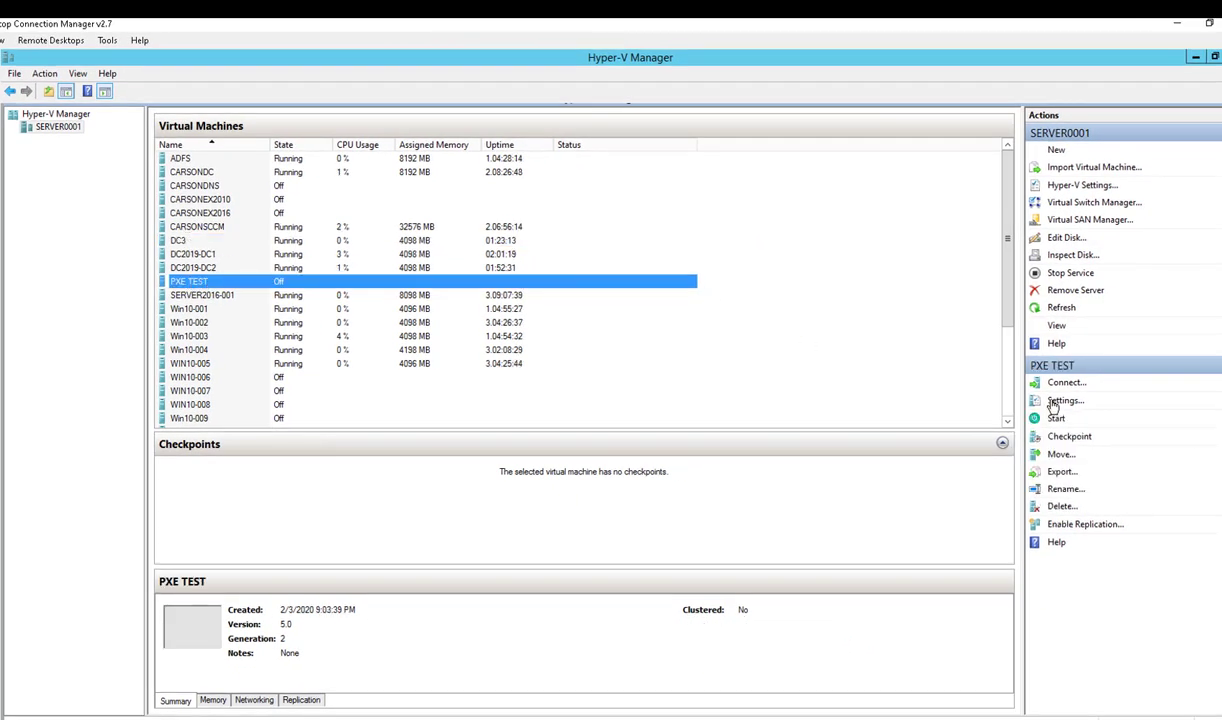
left_click(1064, 401)
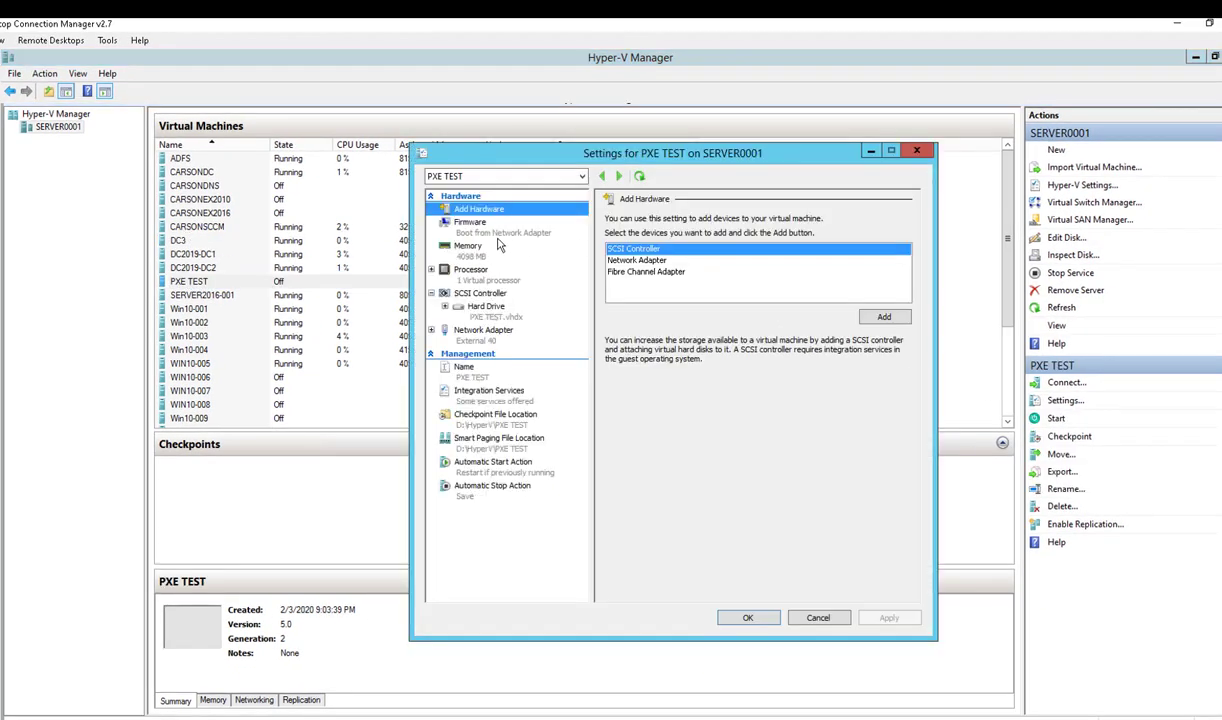
left_click(476, 230)
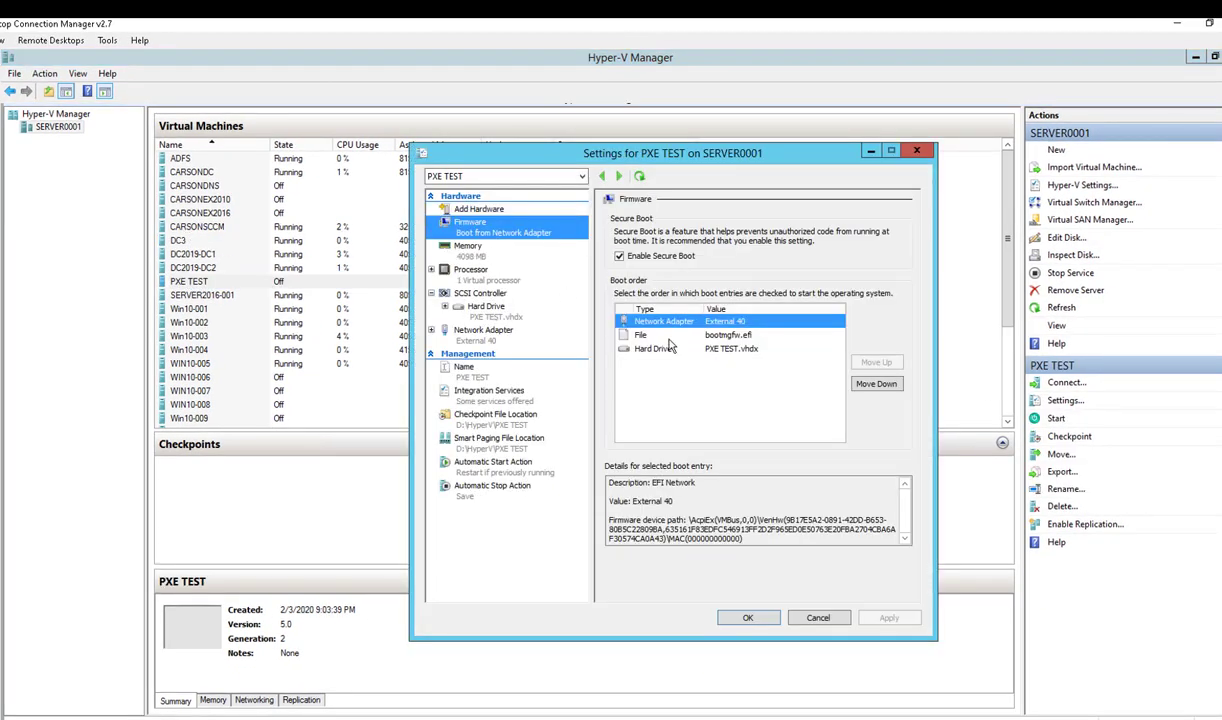
left_click(748, 616)
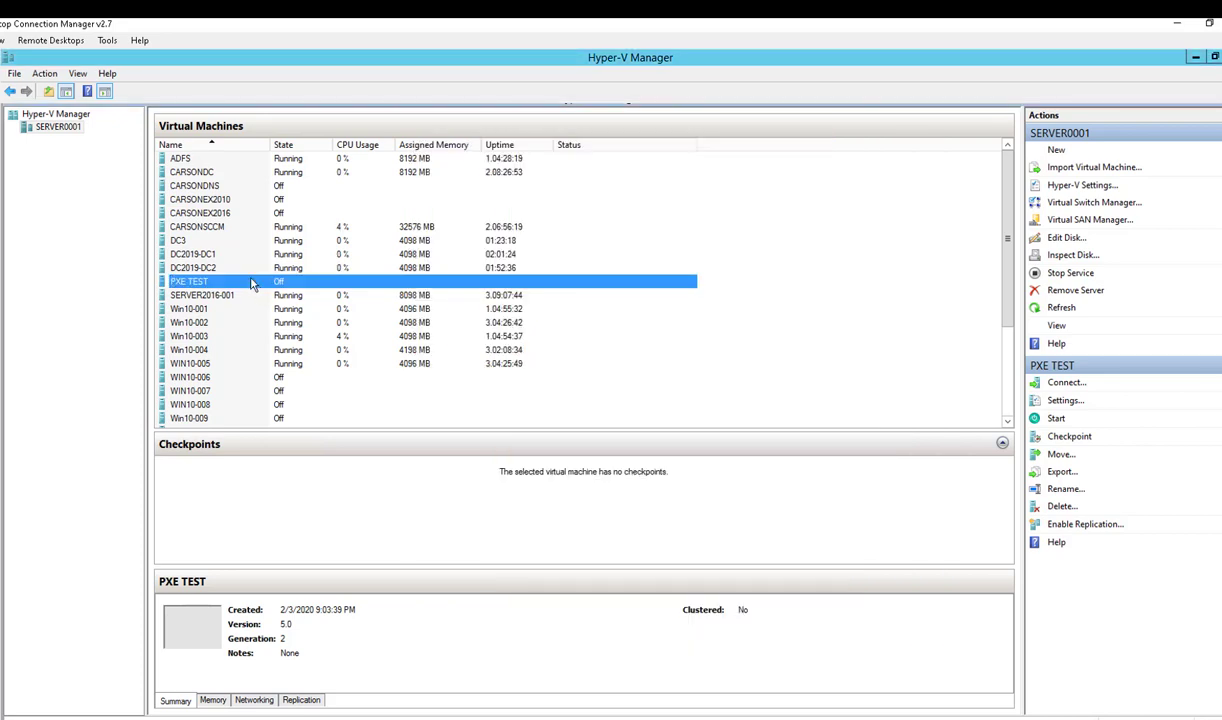
Step: Connect to and start PXE TEST, accepting the WDS Boot Manager network boot prompt
double_click(252, 285)
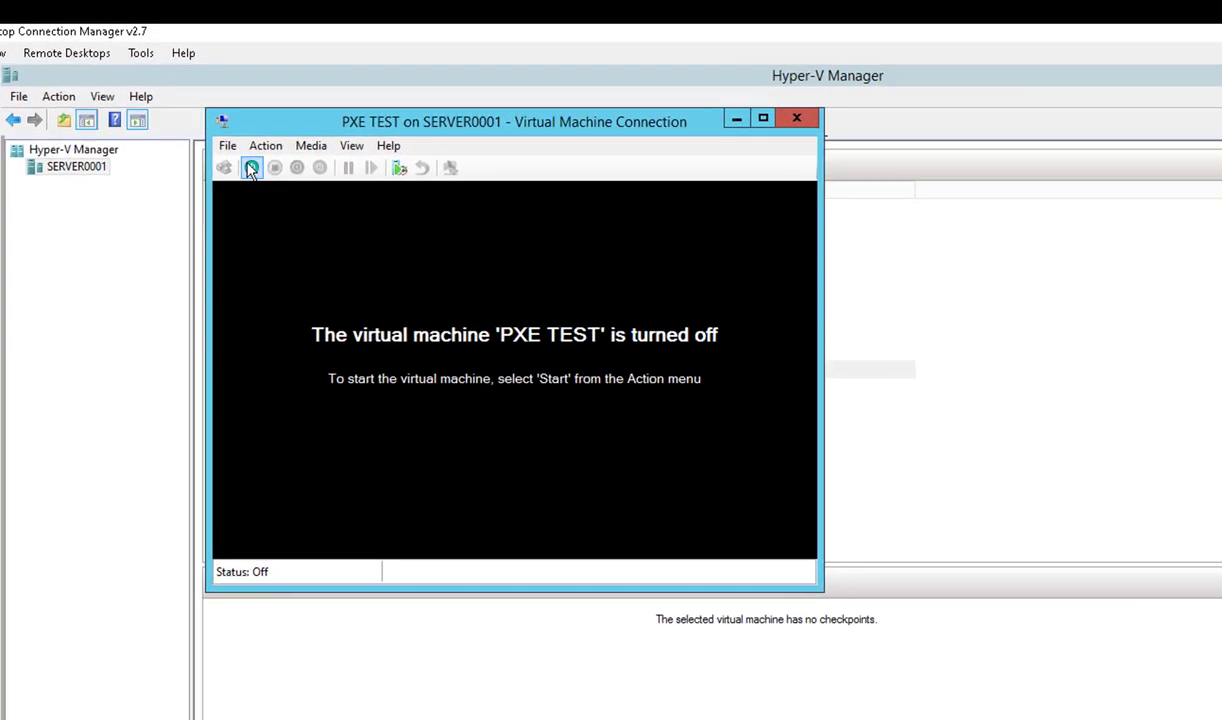
left_click(192, 127)
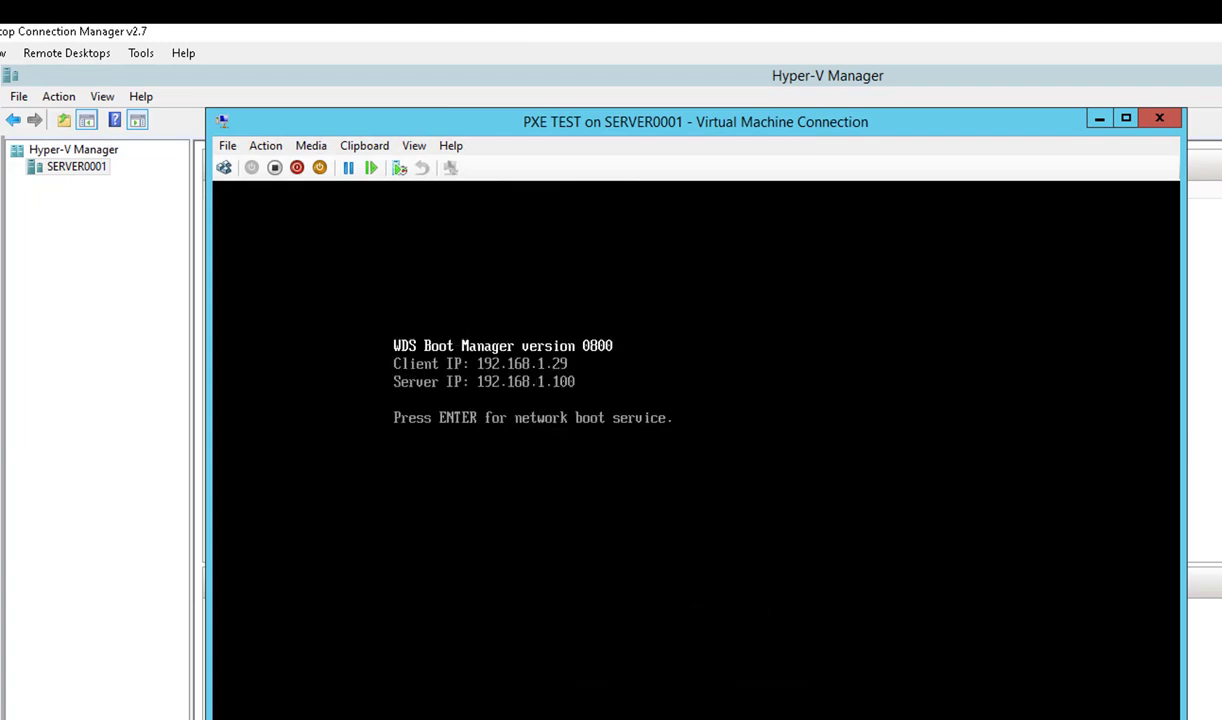
key("Return")
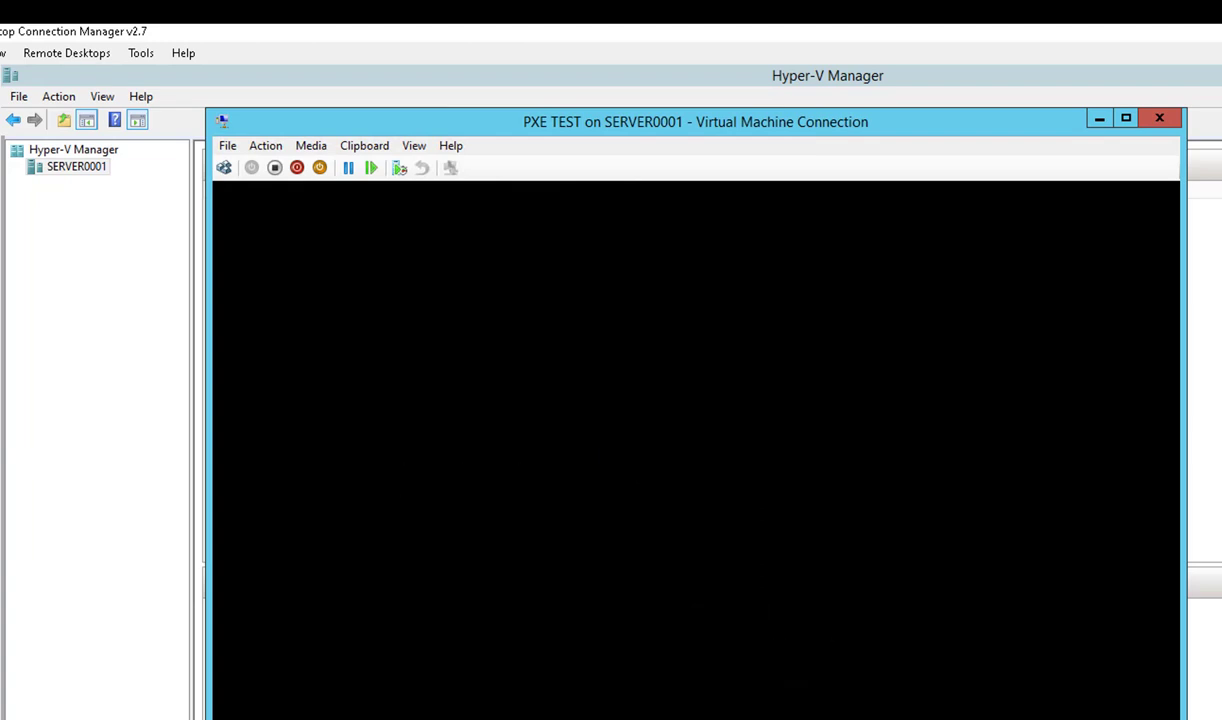